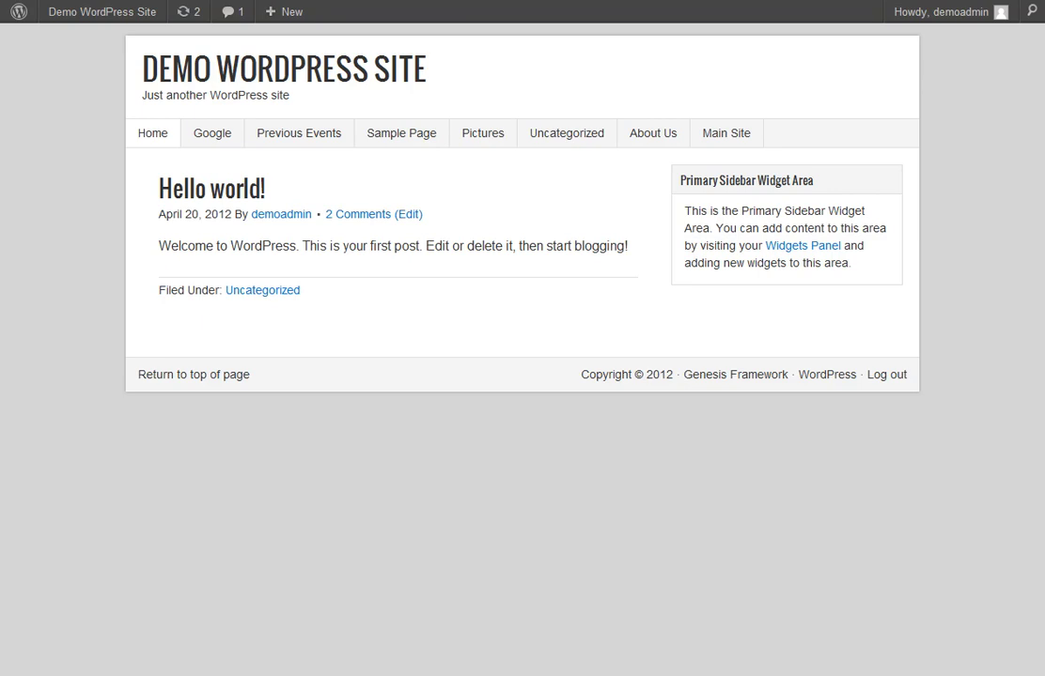
# Step: Switch from the Demo WordPress Site's front page to the admin Dashboard
pyautogui.moveTo(70, 15)
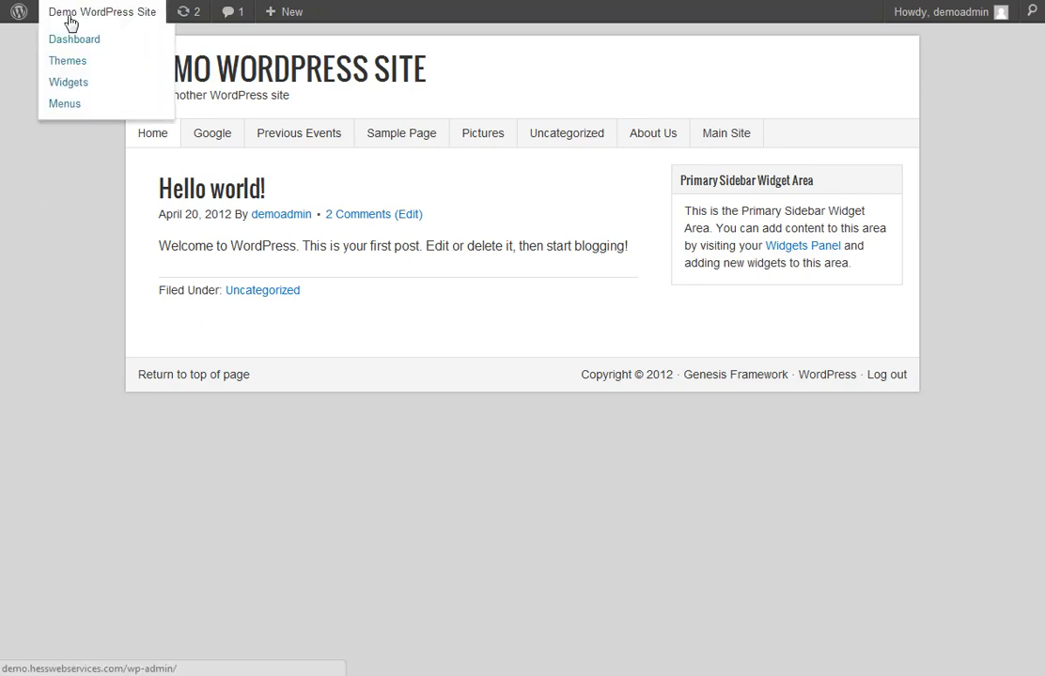
pyautogui.click(70, 40)
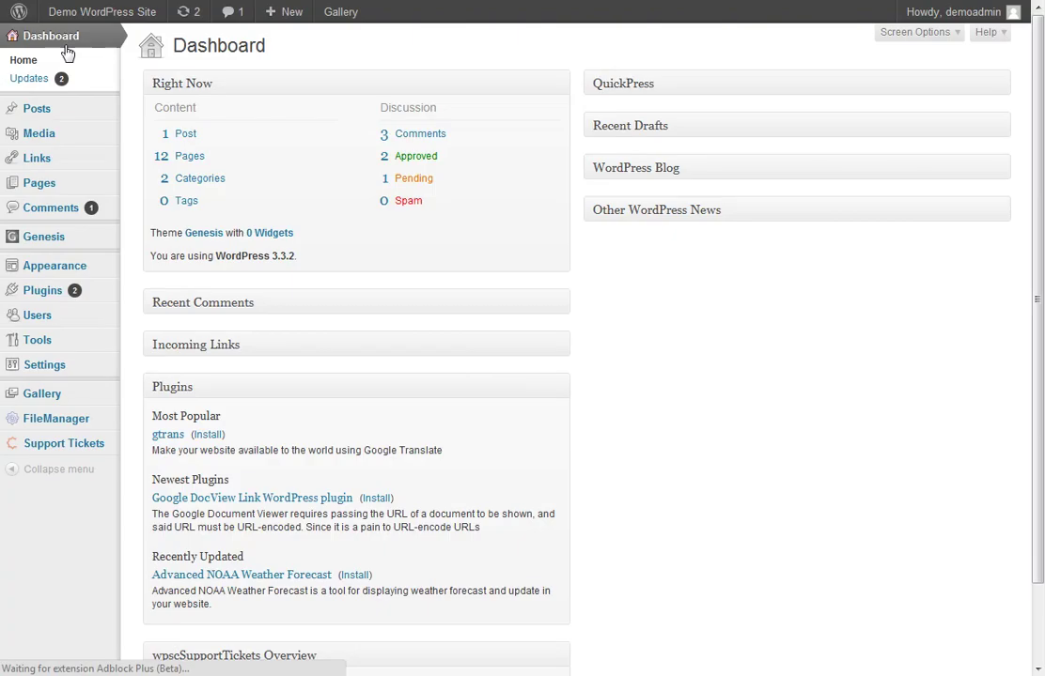
# Step: Go to All Links, then to the Link Categories page
pyautogui.moveTo(50, 162)
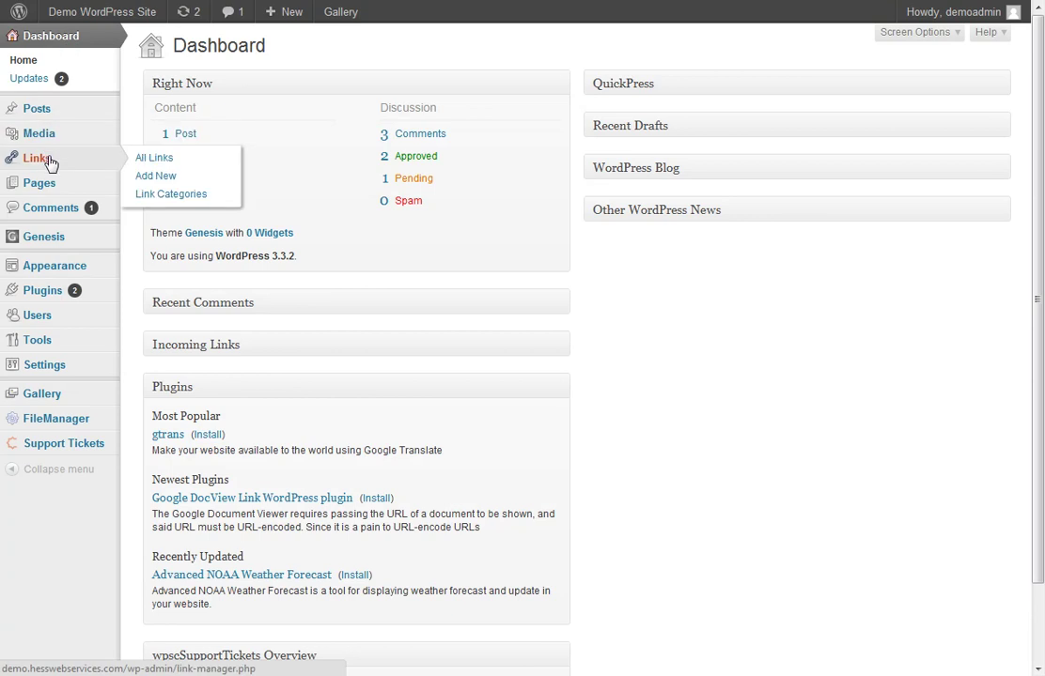
pyautogui.click(143, 160)
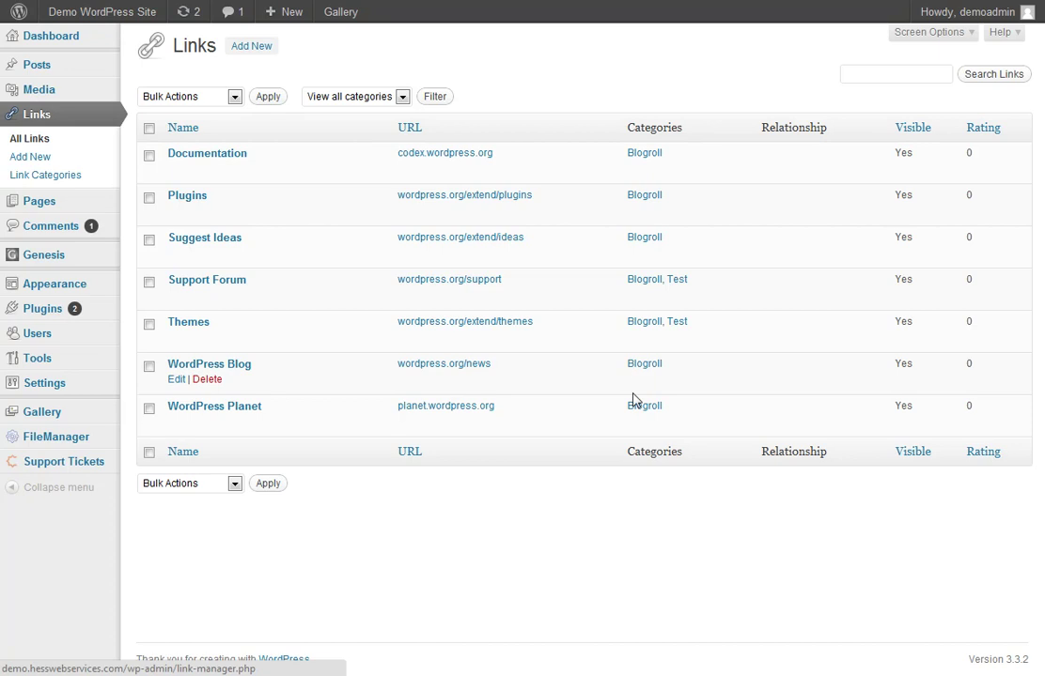
pyautogui.click(42, 177)
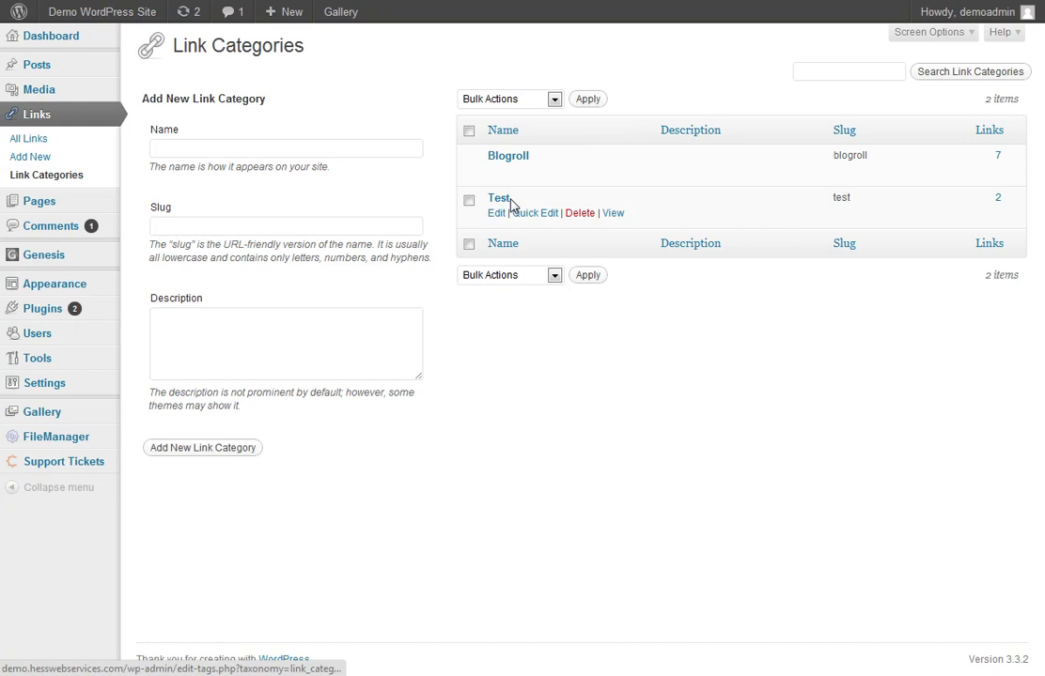
# Step: Create the link category 'Test 2' with slug 'test2', then return to All Links
pyautogui.click(240, 150)
pyautogui.write('Test')
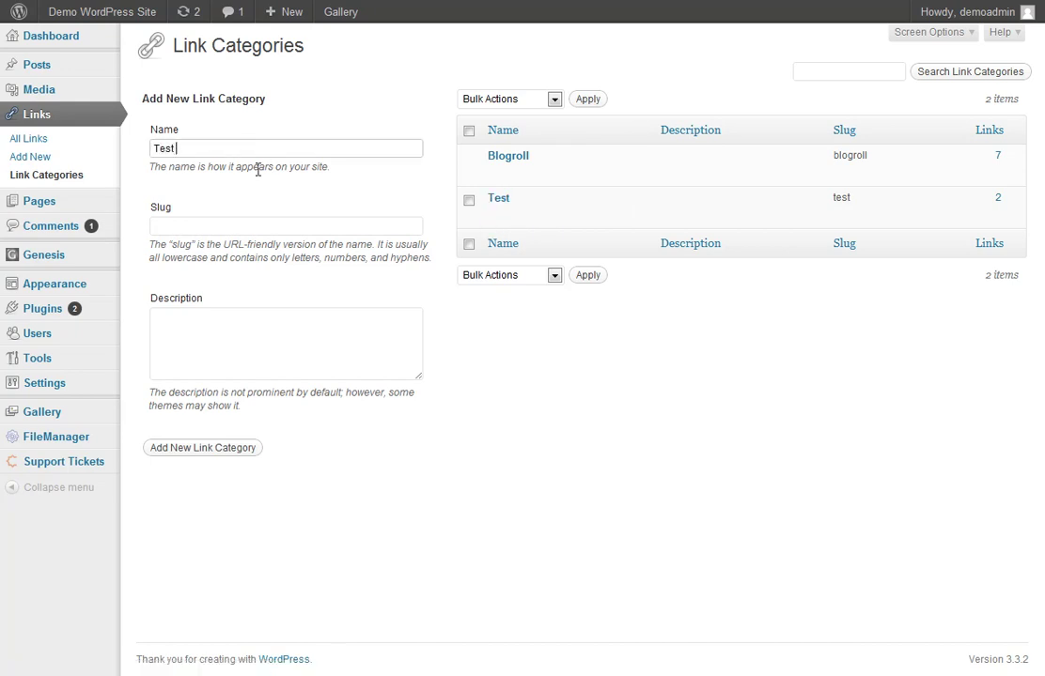
pyautogui.write(' 2')
pyautogui.press('Tab')
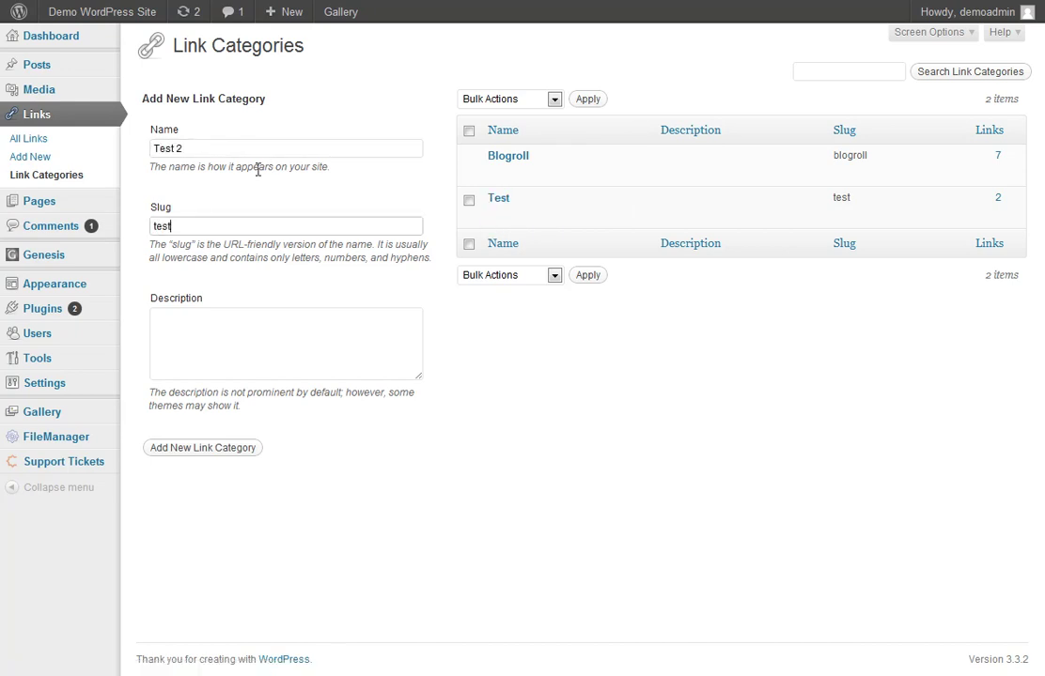
pyautogui.click(223, 317)
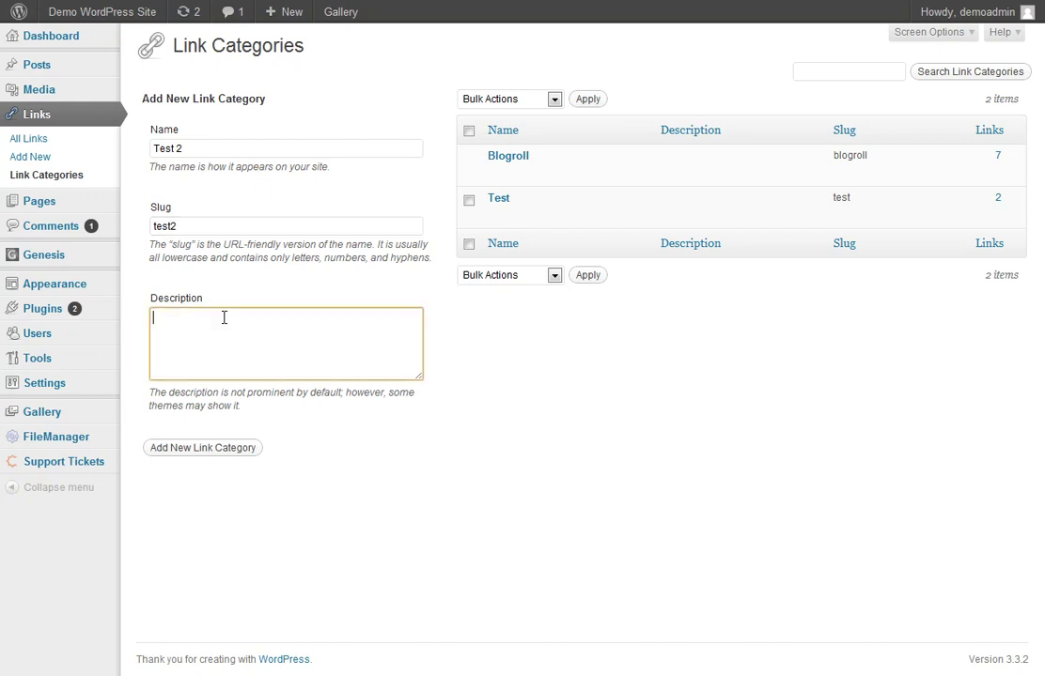
pyautogui.click(200, 461)
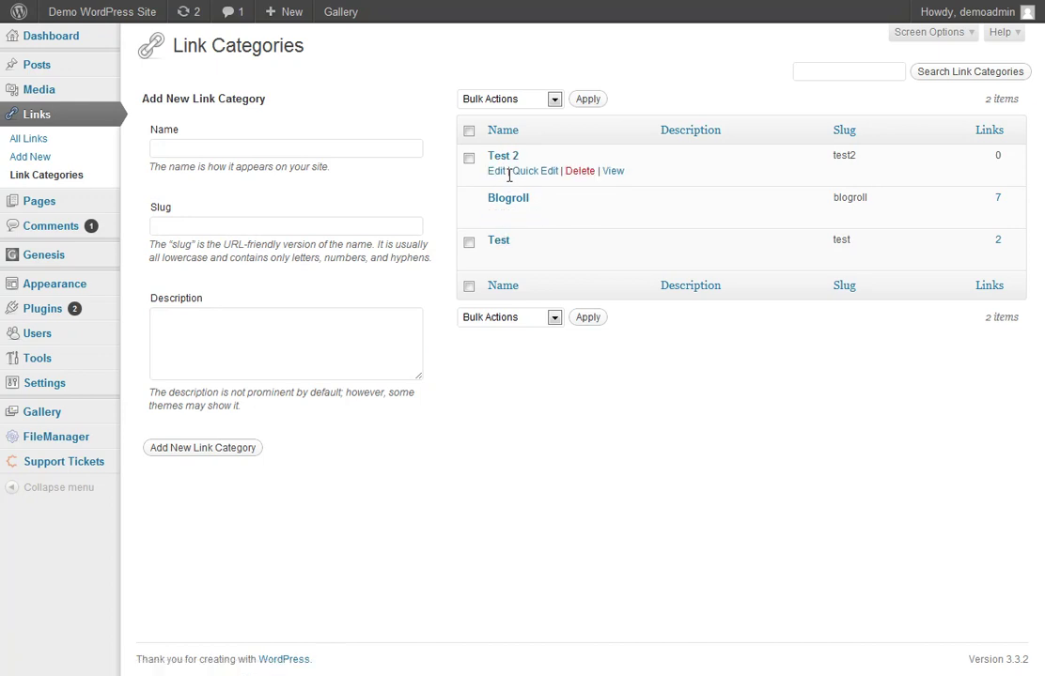
pyautogui.click(28, 139)
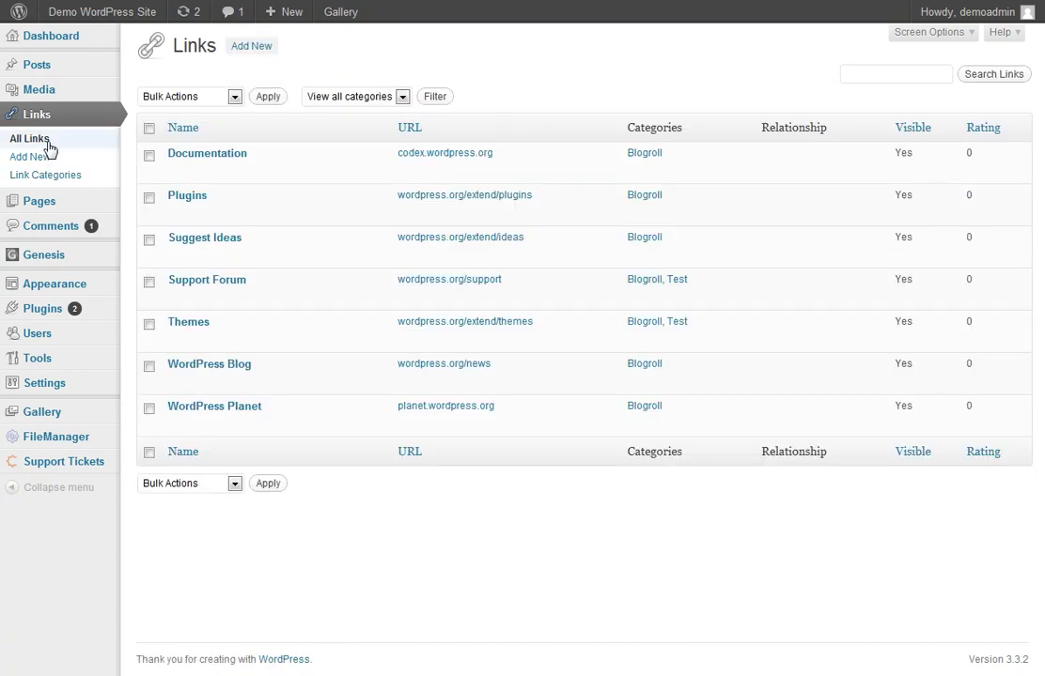
# Step: Tick the Documentation and Suggest Ideas links and check the bulk actions without applying one
pyautogui.click(150, 157)
pyautogui.click(149, 241)
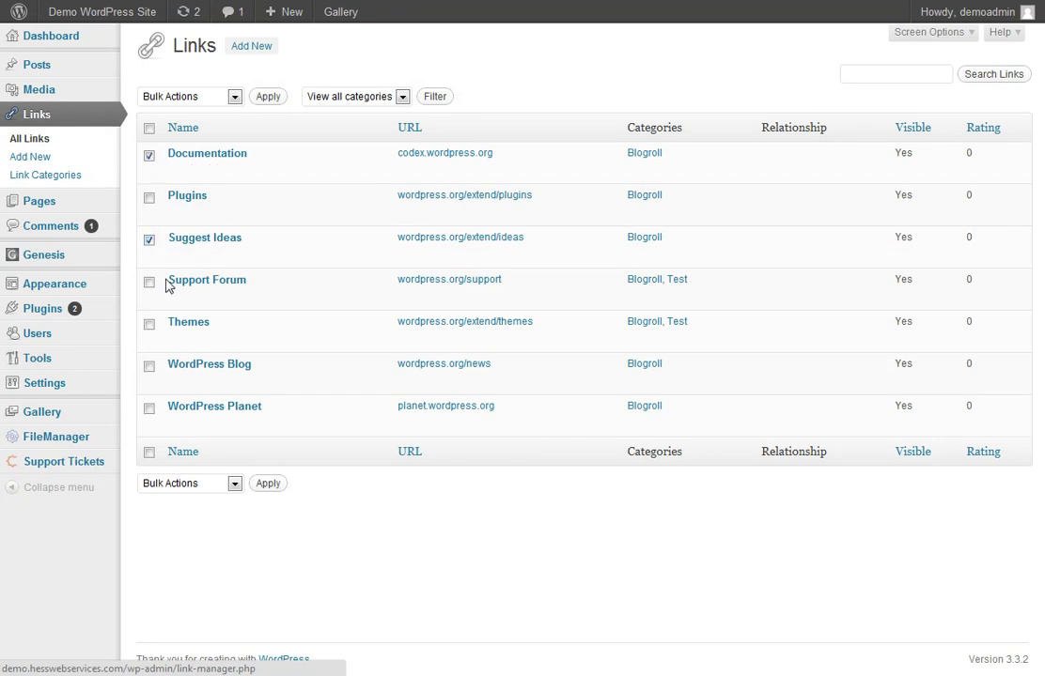
pyautogui.click(229, 96)
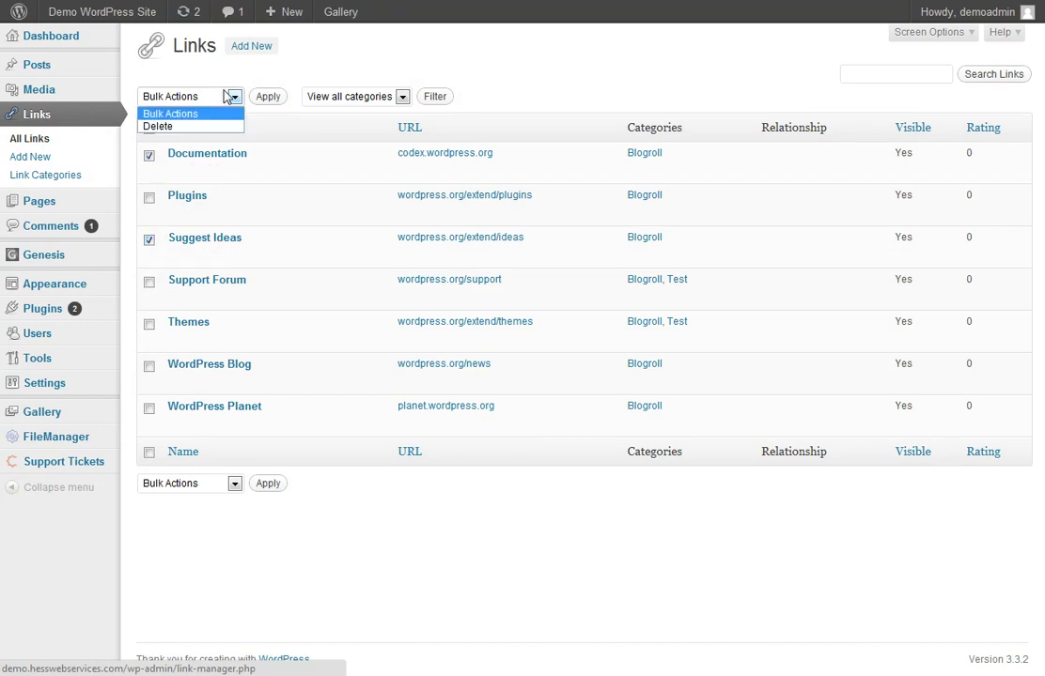
pyautogui.click(231, 97)
# Step: Add the Documentation link to the Test 2 category and update it
pyautogui.moveTo(267, 179)
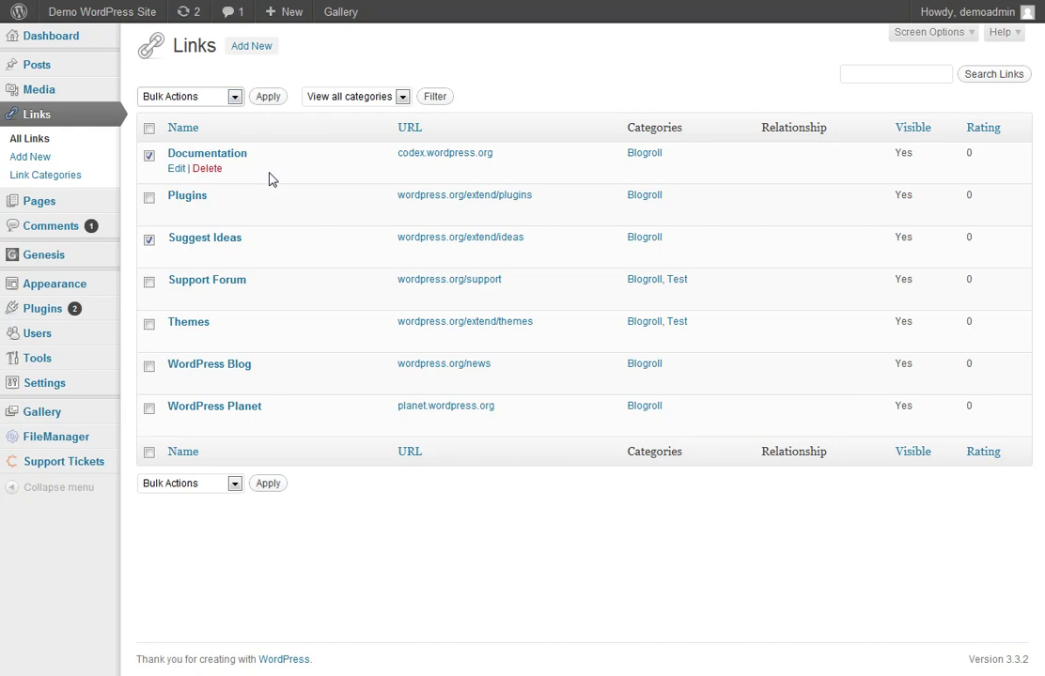
pyautogui.click(176, 175)
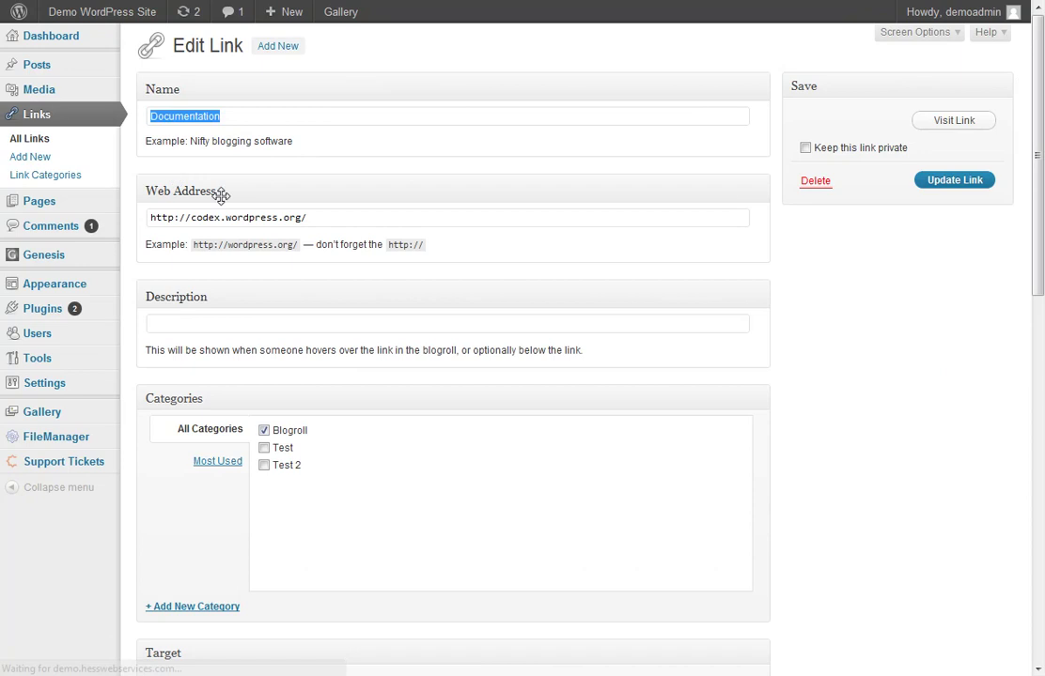
pyautogui.click(264, 465)
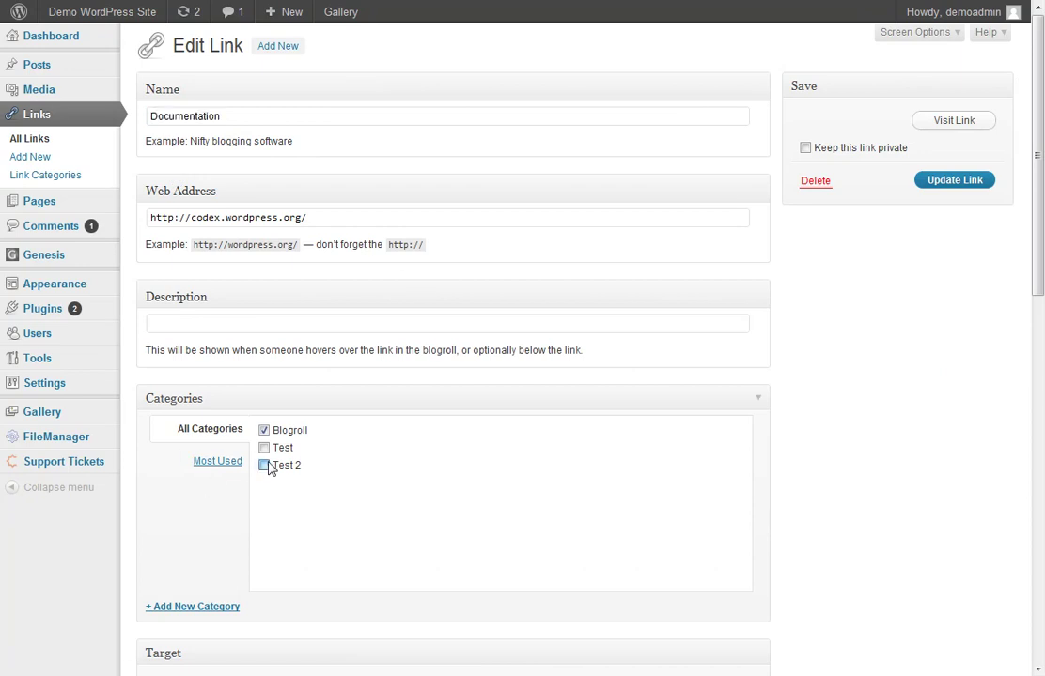
pyautogui.click(954, 184)
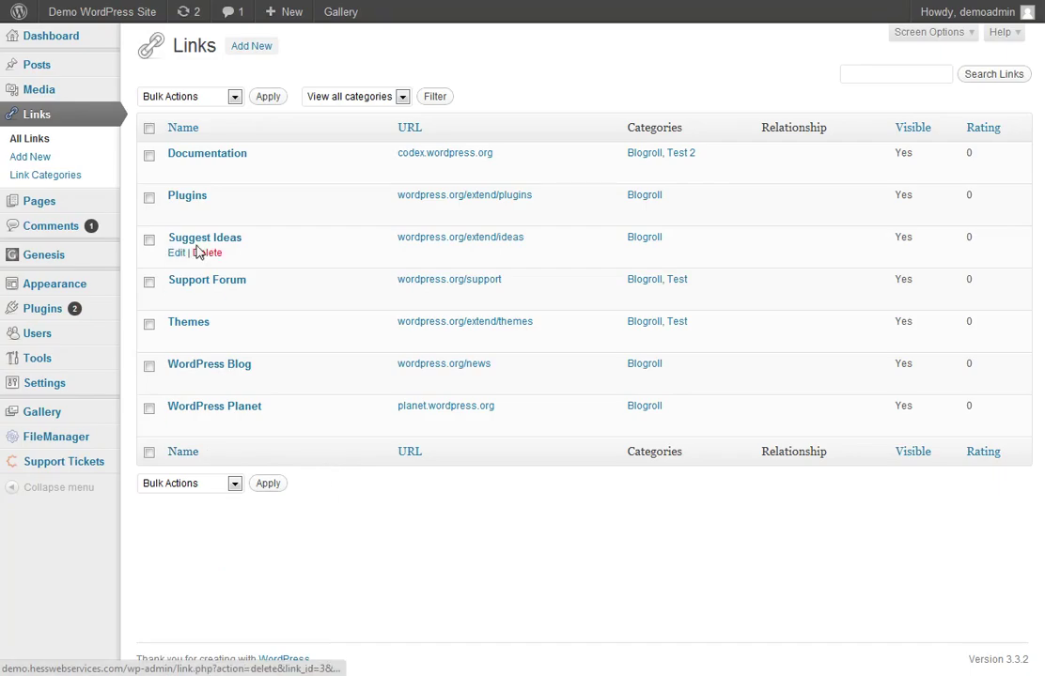
# Step: Put Suggest Ideas in Test 2 and review its name, web address and description
pyautogui.click(180, 253)
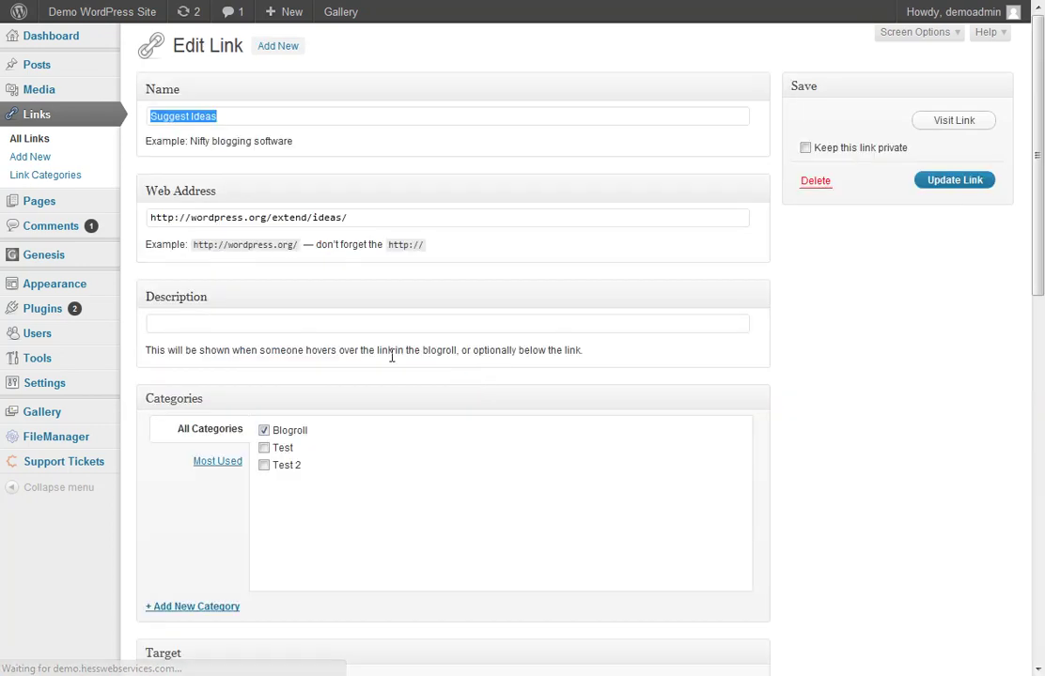
pyautogui.click(264, 466)
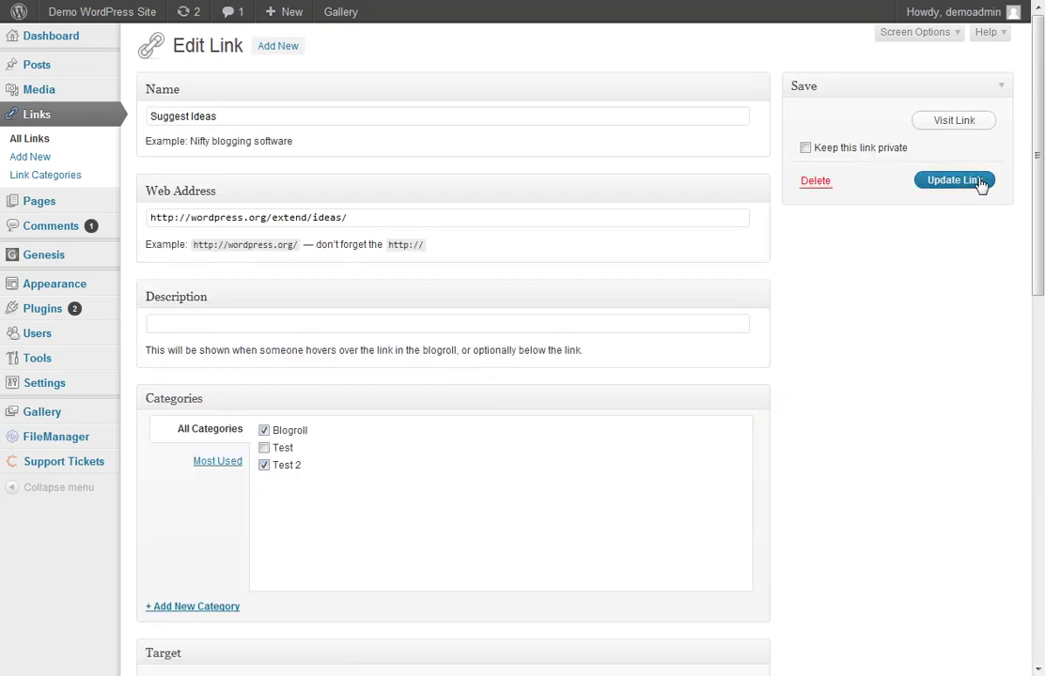
pyautogui.tripleClick(215, 118)
pyautogui.click(354, 215)
pyautogui.moveTo(354, 215); pyautogui.dragTo(136, 222)
pyautogui.click(221, 321)
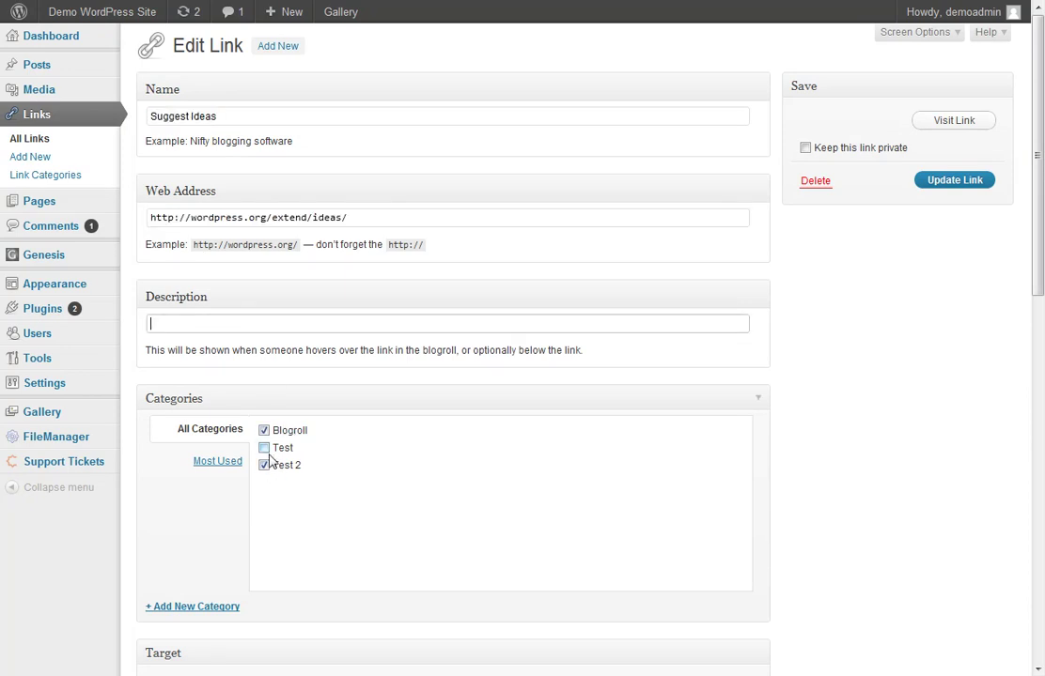
# Step: Leave the Suggest Ideas rating at 0 and update the link
pyautogui.scroll(-5, 282, 461)
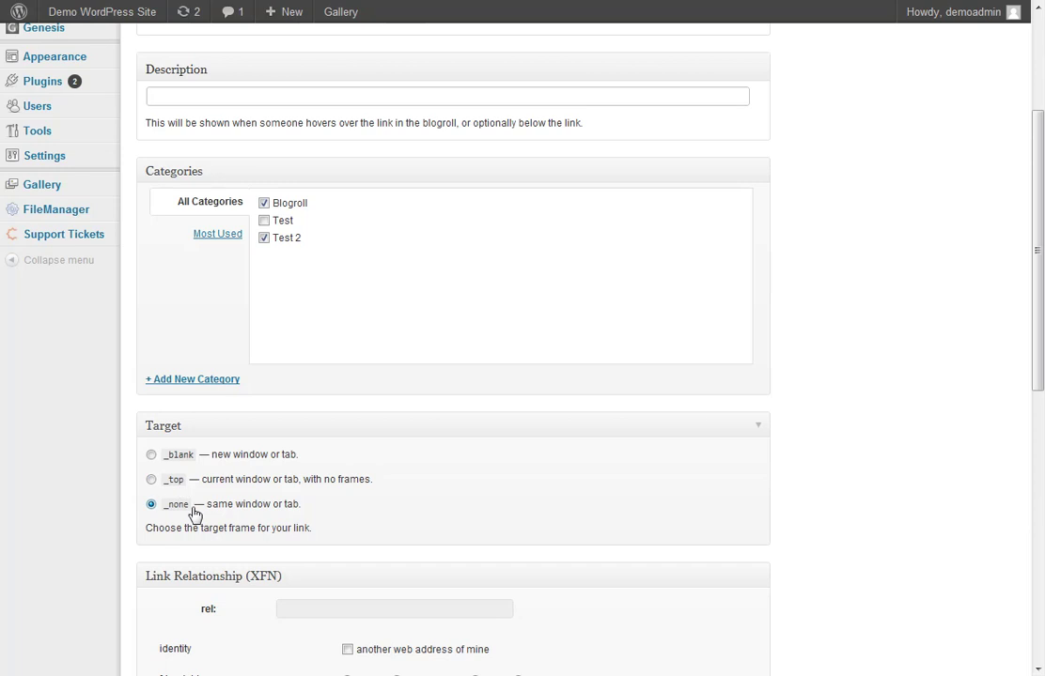
pyautogui.scroll(-1, 406, 516)
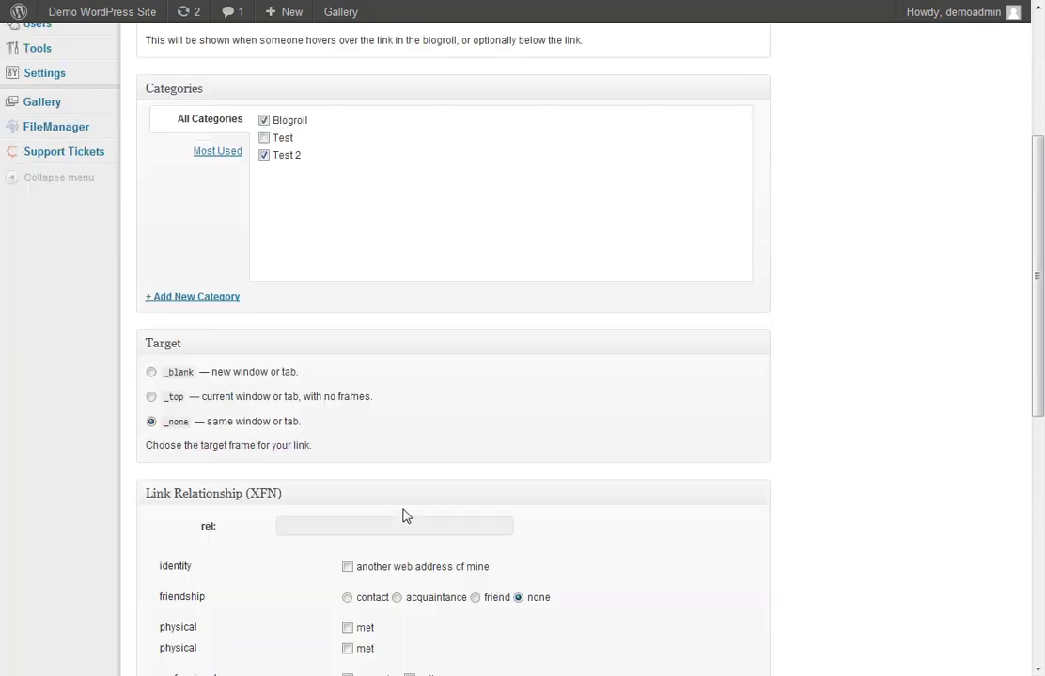
pyautogui.scroll(-2, 406, 516)
pyautogui.scroll(-2, 298, 483)
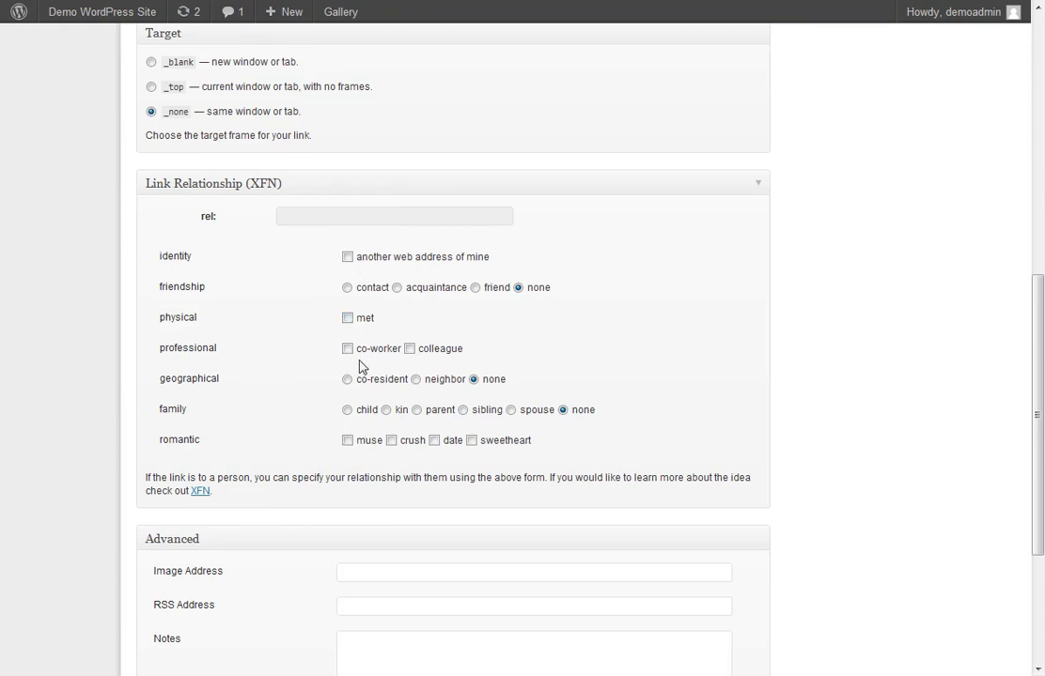
pyautogui.scroll(-2, 359, 366)
pyautogui.scroll(-2, 333, 407)
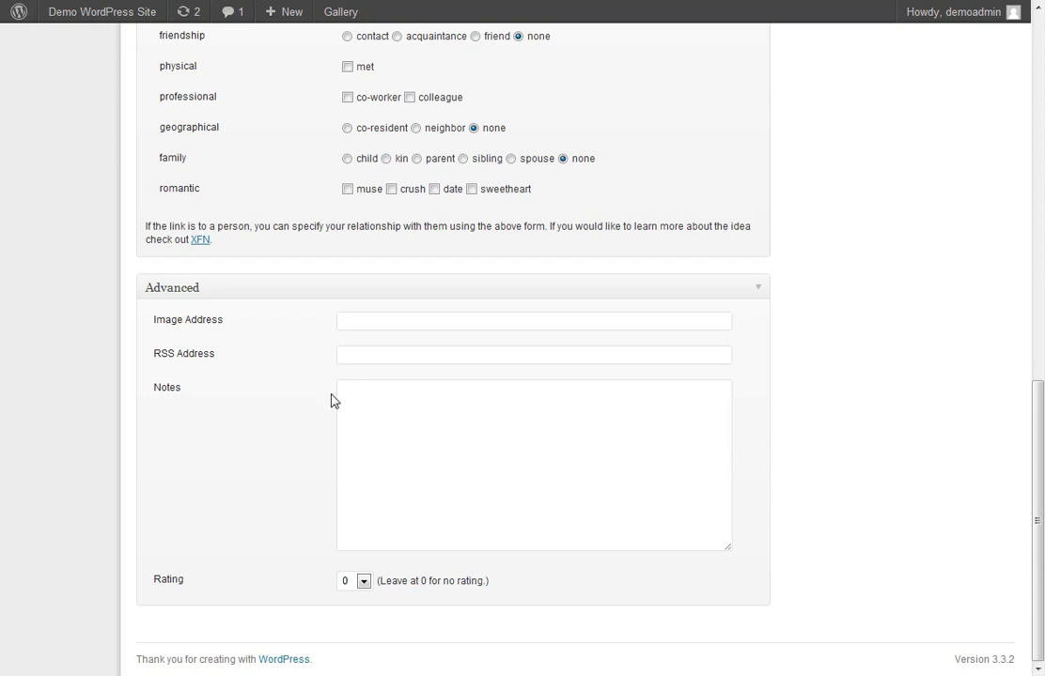
pyautogui.click(364, 581)
pyautogui.click(366, 598)
pyautogui.scroll(10, 873, 571)
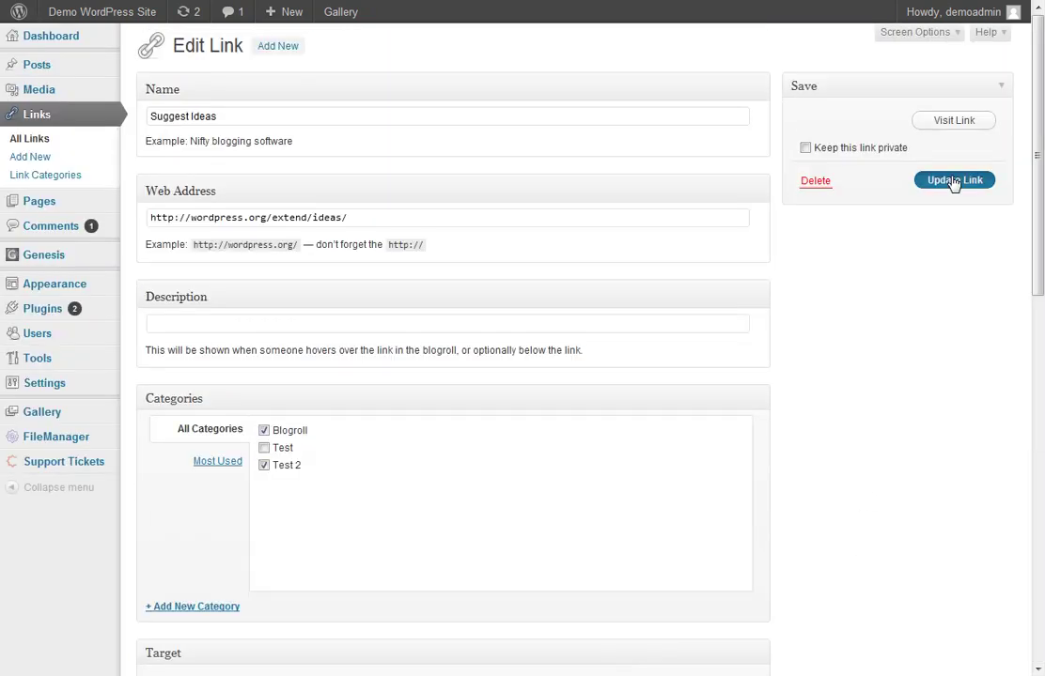
pyautogui.click(954, 182)
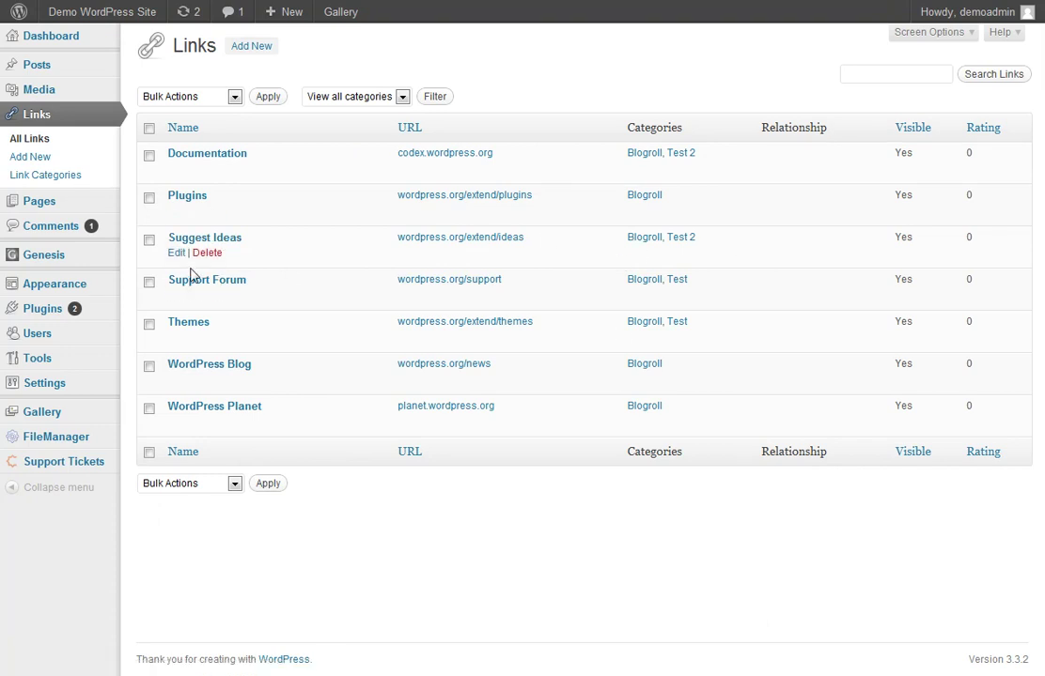
# Step: On the Widgets page, drag a Links widget into the Primary Sidebar
pyautogui.moveTo(95, 285)
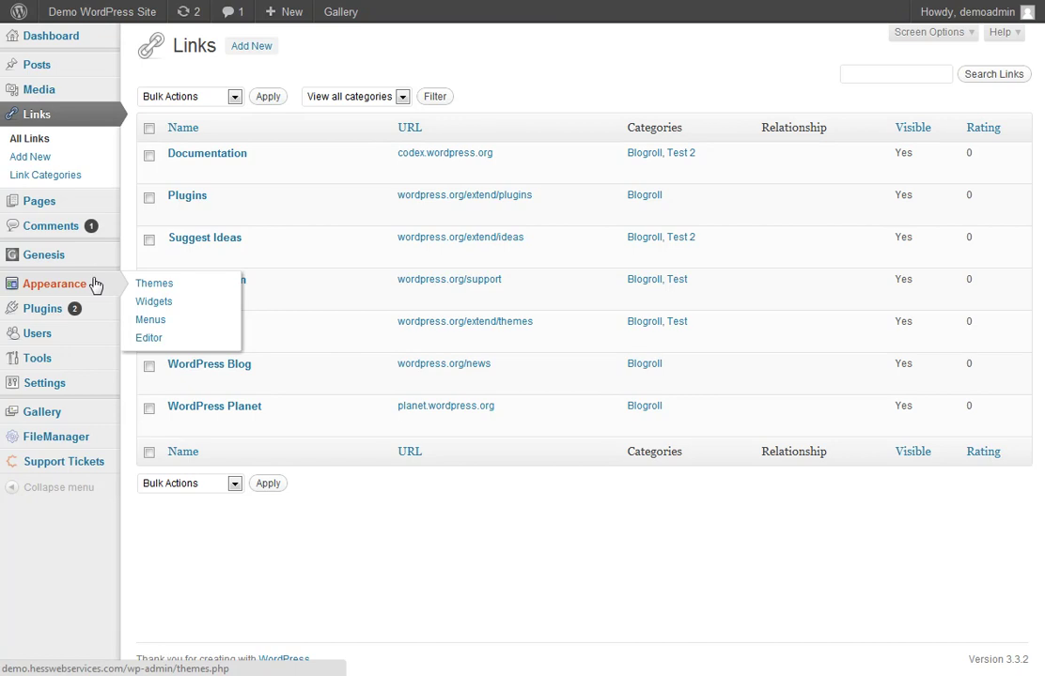
pyautogui.click(172, 310)
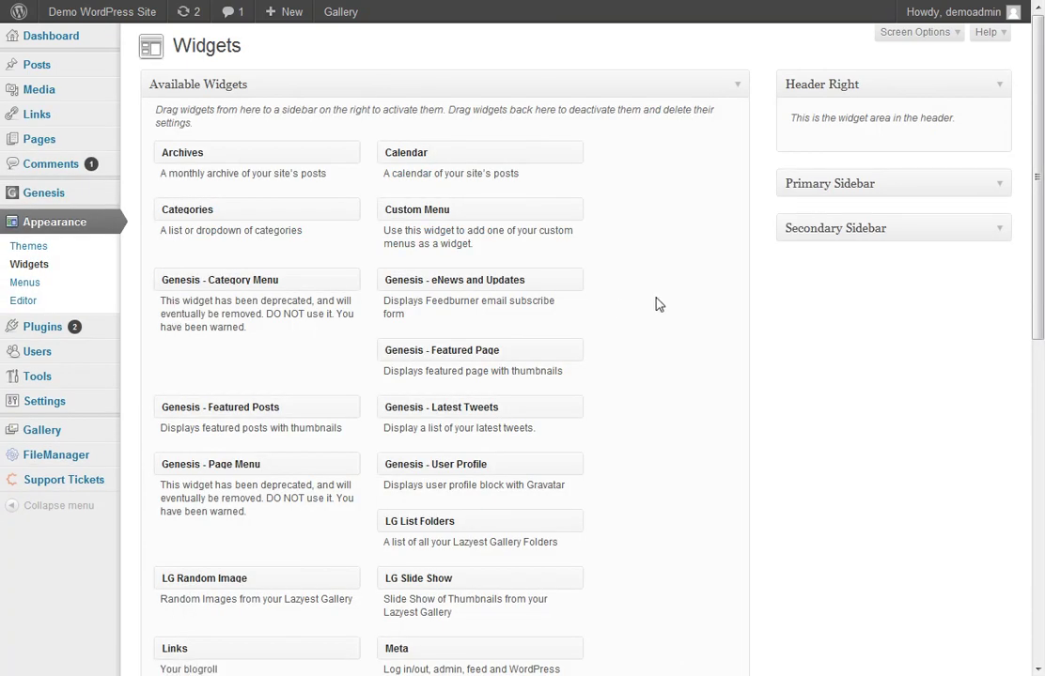
pyautogui.scroll(-5, 658, 303)
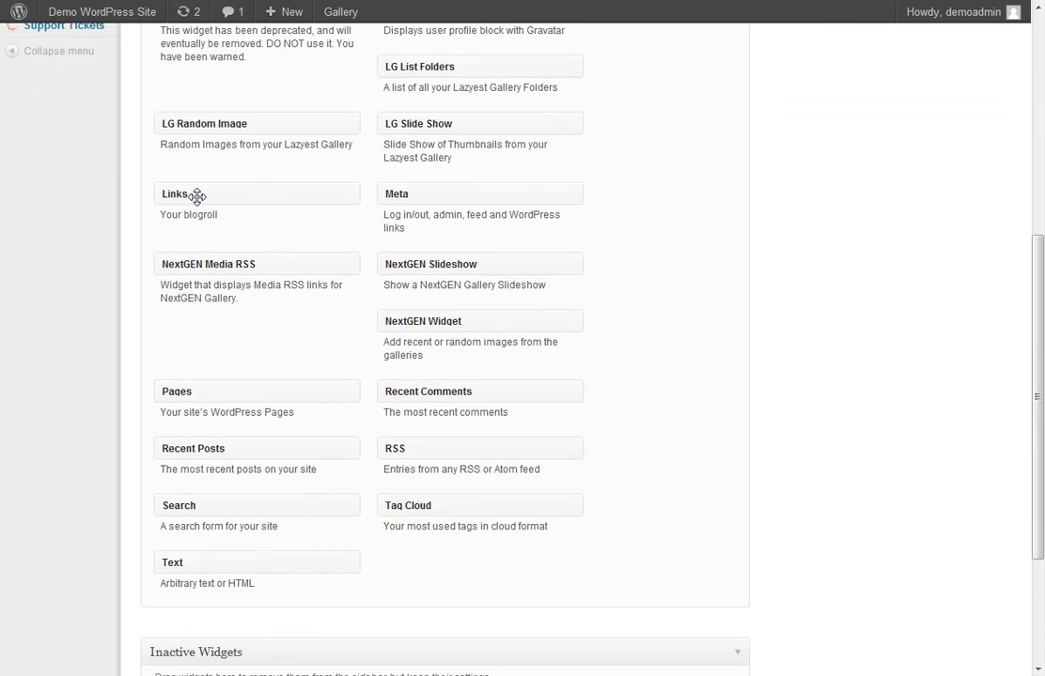
pyautogui.scroll(2, 676, 378)
pyautogui.scroll(3, 902, 184)
pyautogui.moveTo(208, 399); pyautogui.dragTo(511, 391)
pyautogui.click(967, 183)
pyautogui.scroll(-3, 601, 300)
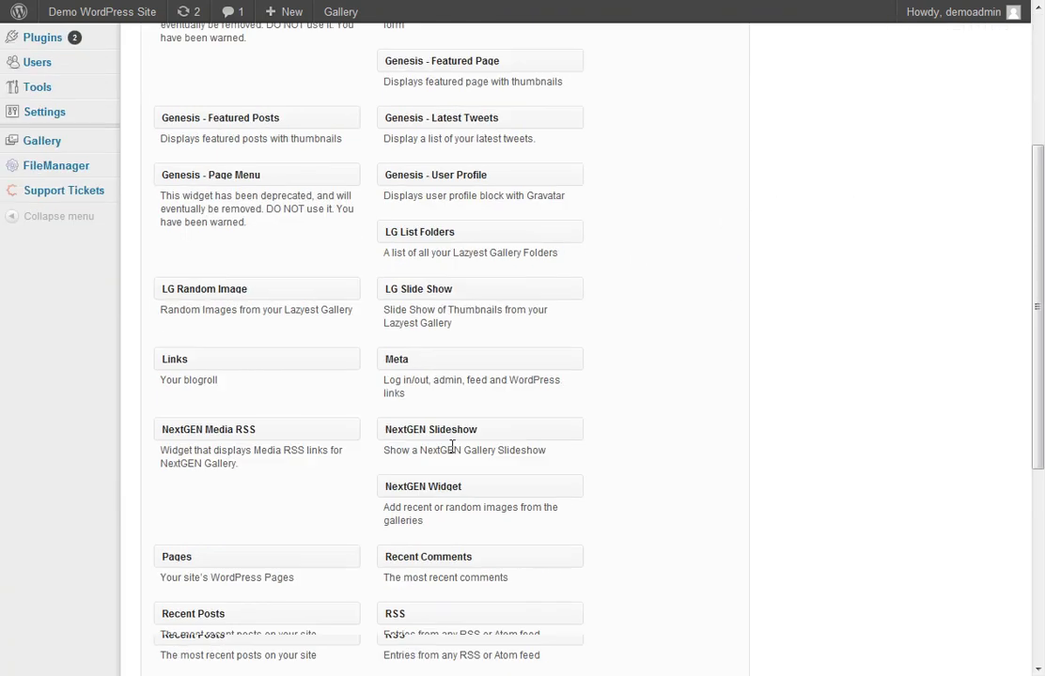
pyautogui.moveTo(202, 364); pyautogui.dragTo(886, 222)
pyautogui.scroll(3, 958, 226)
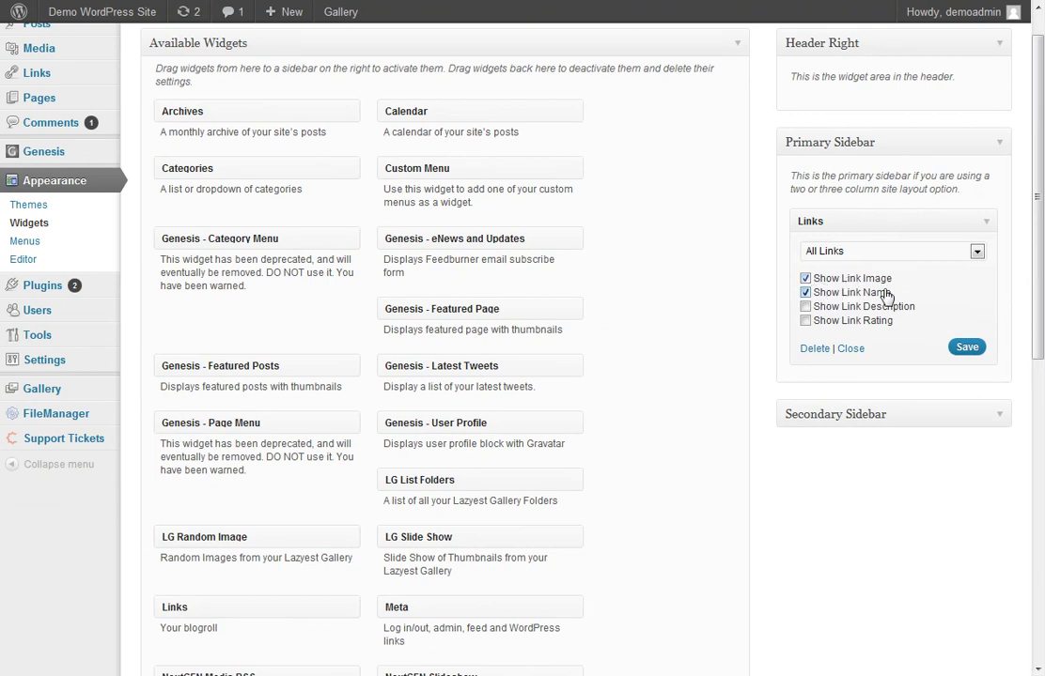
# Step: Set the Links widget to the Blogroll category, save it, and check the live site
pyautogui.click(845, 252)
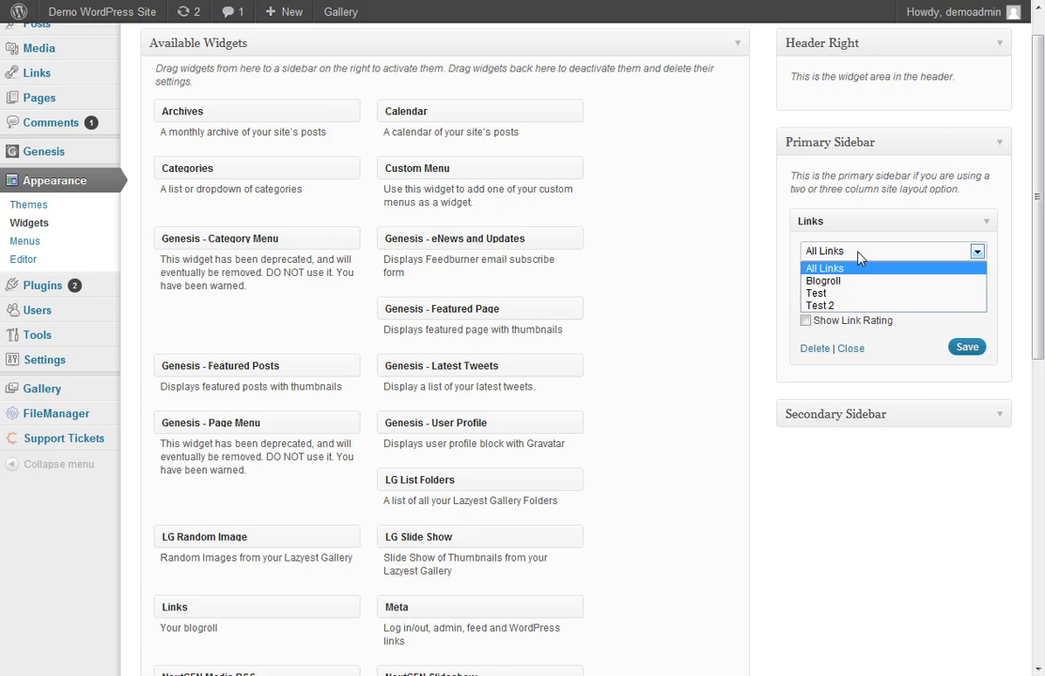
pyautogui.click(848, 281)
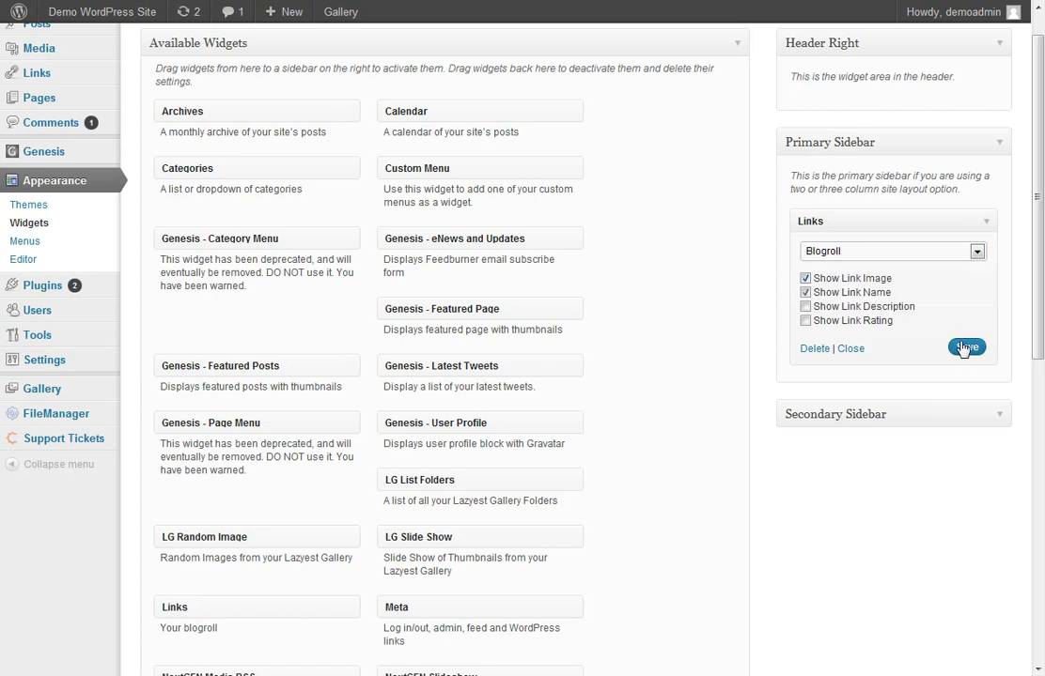
pyautogui.click(966, 347)
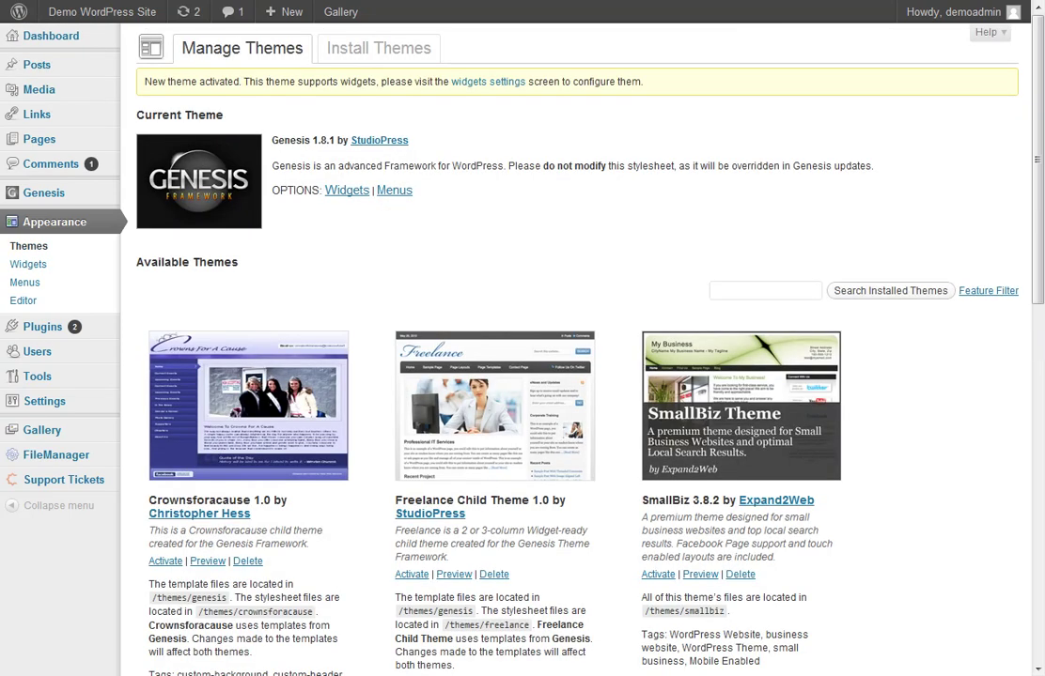
pyautogui.moveTo(89, 13)
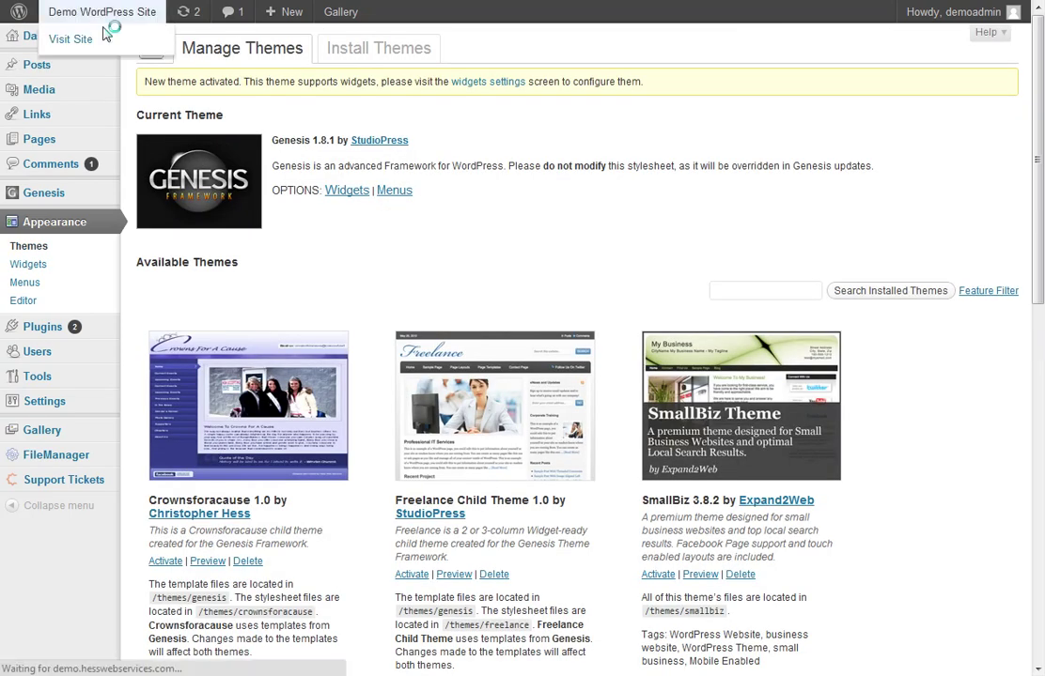
pyautogui.click(80, 37)
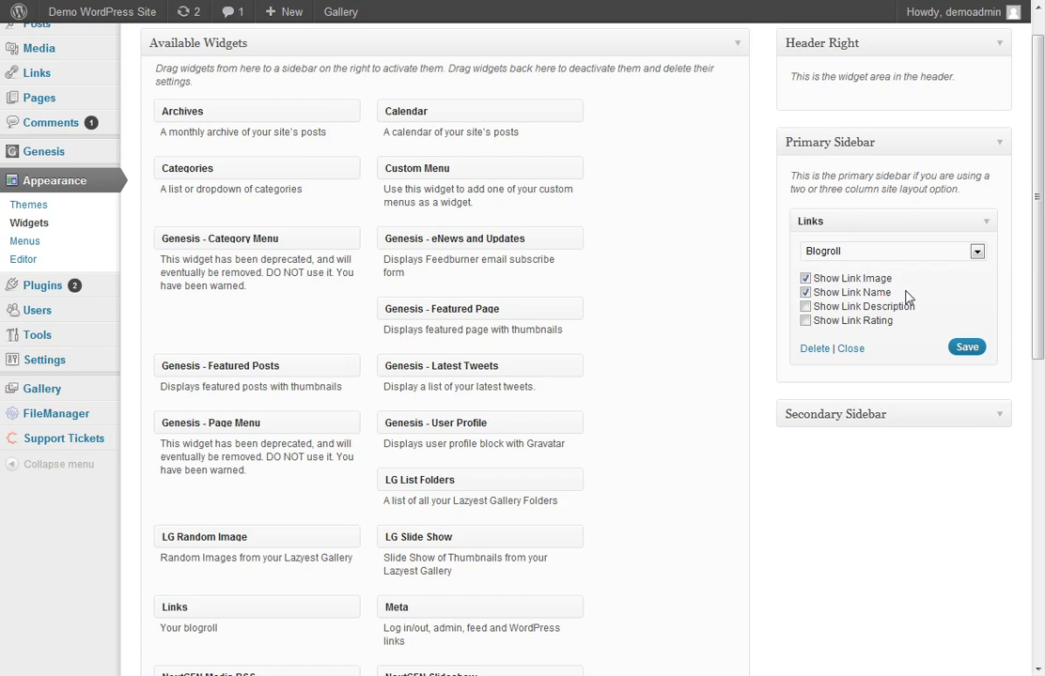
pyautogui.click(883, 251)
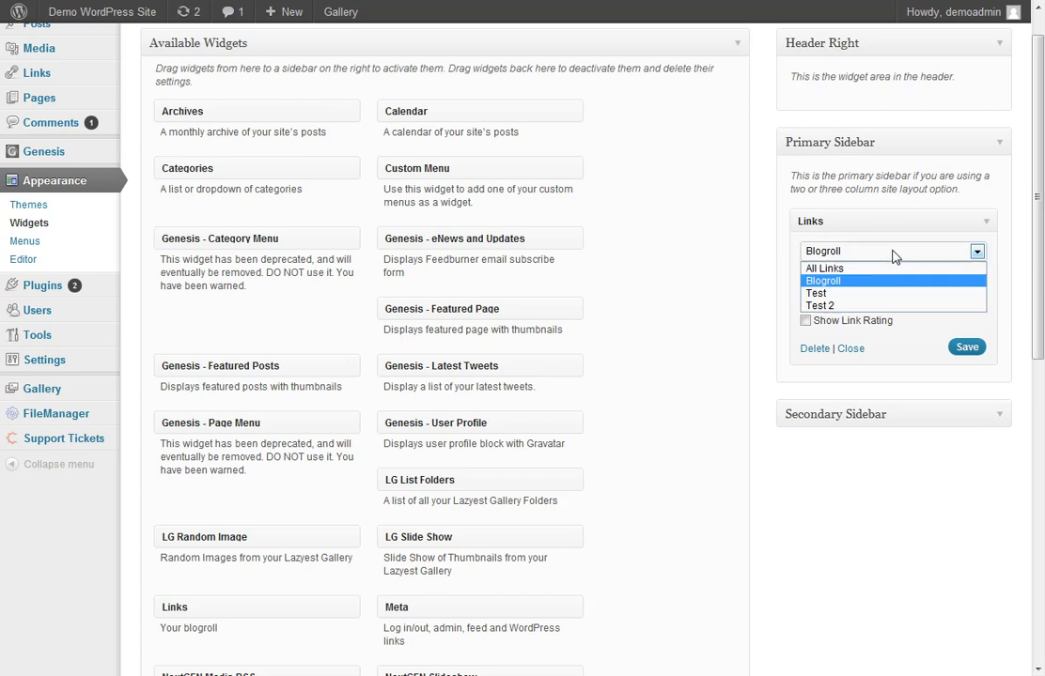
# Step: Switch the first Links widget to Test 2 and save, then add a second Links widget below
pyautogui.click(863, 305)
pyautogui.click(966, 347)
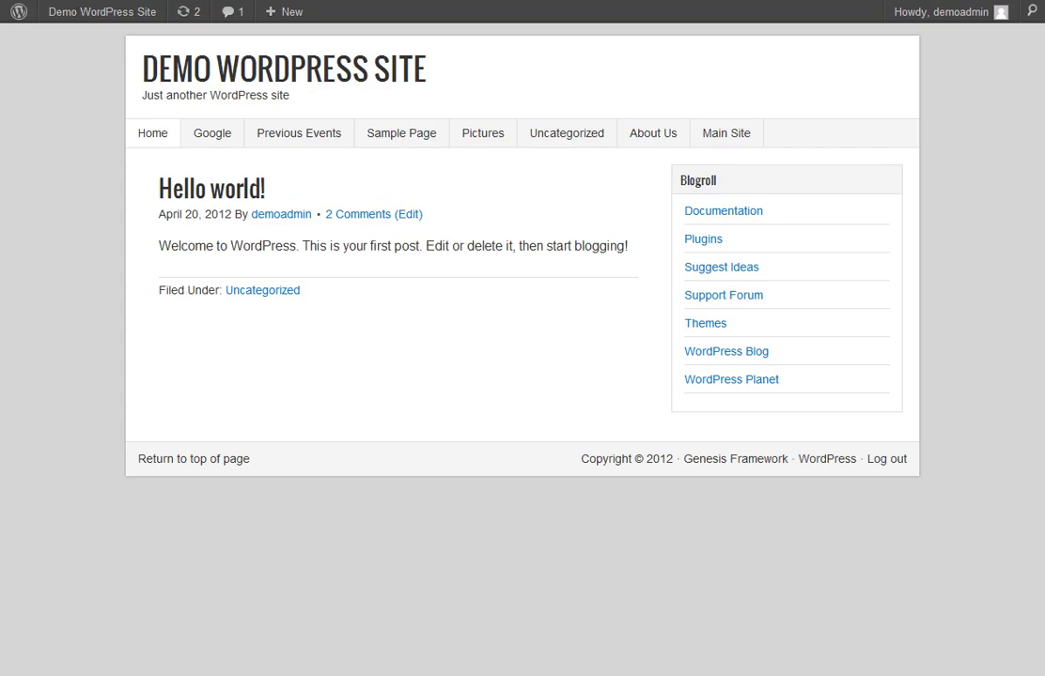
pyautogui.press('F5')
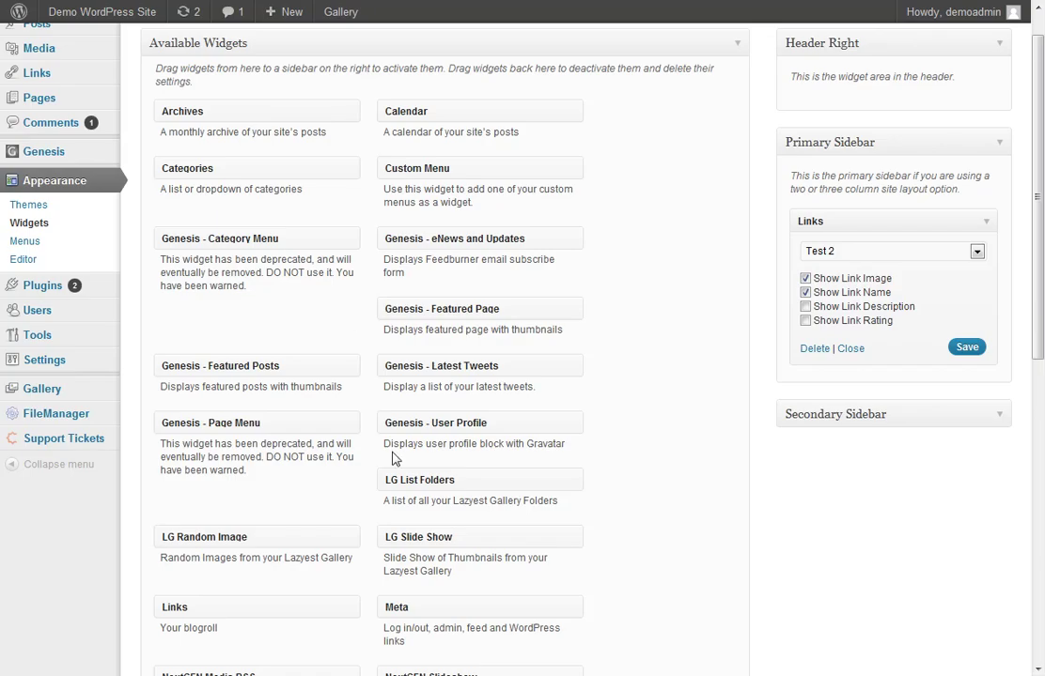
pyautogui.moveTo(228, 609); pyautogui.dragTo(852, 406)
pyautogui.click(854, 424)
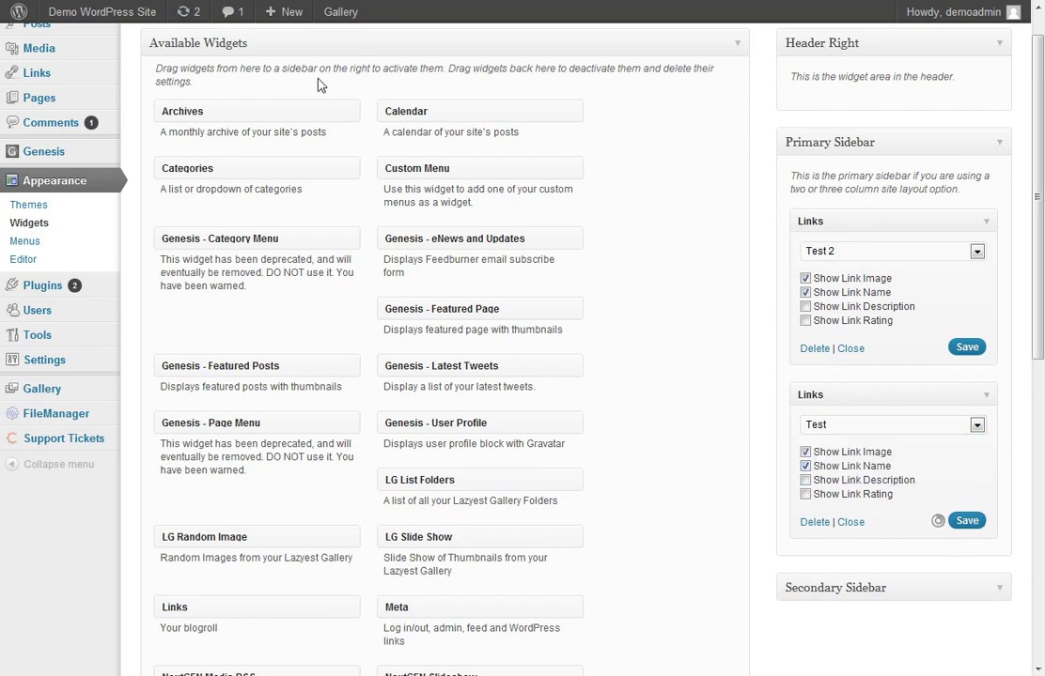
# Step: View and reload the front page to see the Test 2 and Test link lists
pyautogui.click(150, 11)
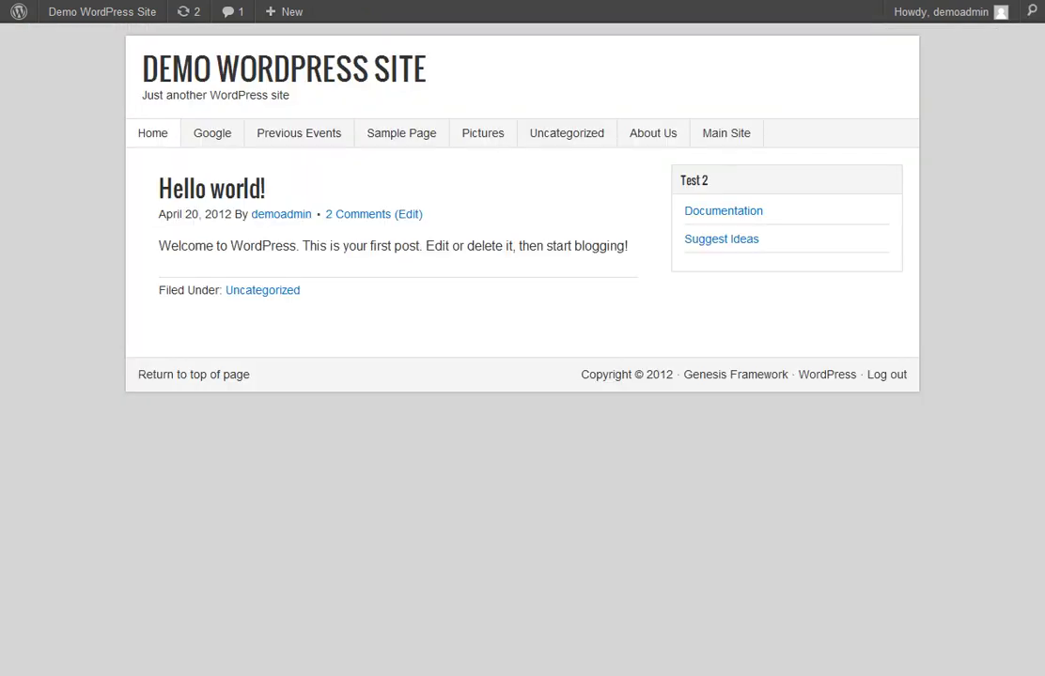
pyautogui.press('F5')
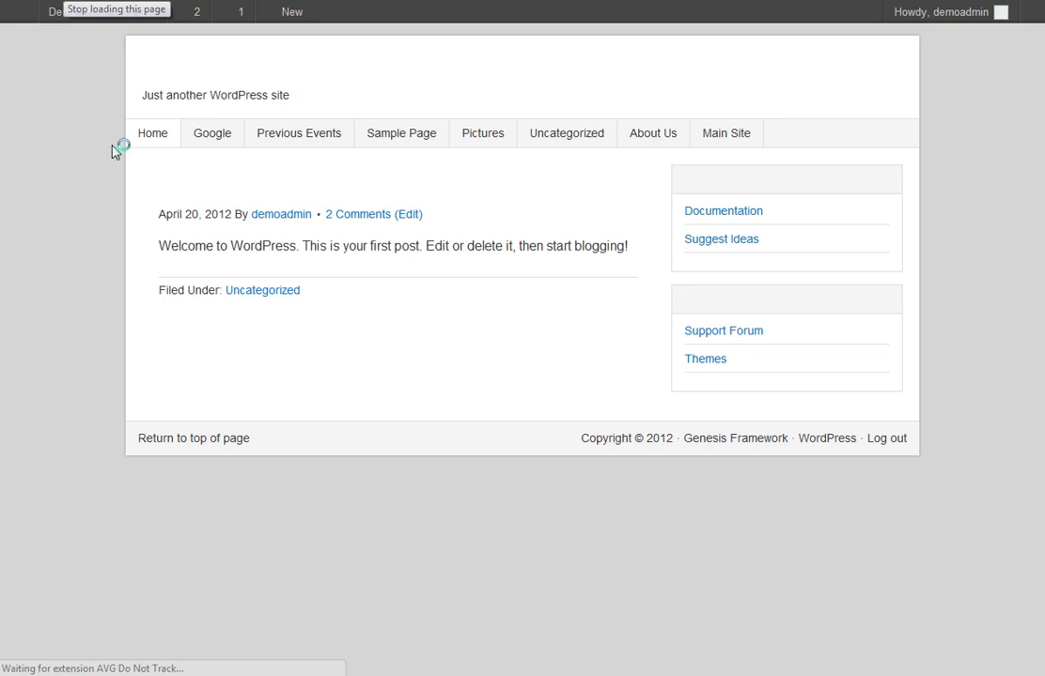